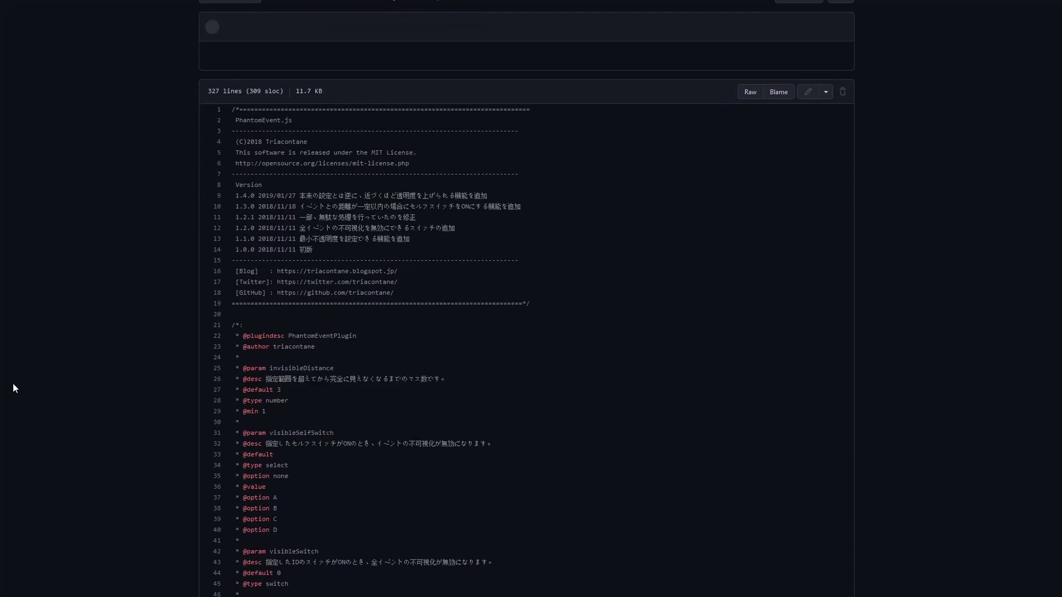
{"action": "scroll", "coordinate": [14, 384], "scroll_direction": "down", "scroll_amount": 5}
{"action": "scroll", "coordinate": [13, 384], "scroll_direction": "down", "scroll_amount": 5}
{"action": "scroll", "coordinate": [13, 384], "scroll_direction": "down", "scroll_amount": 5}
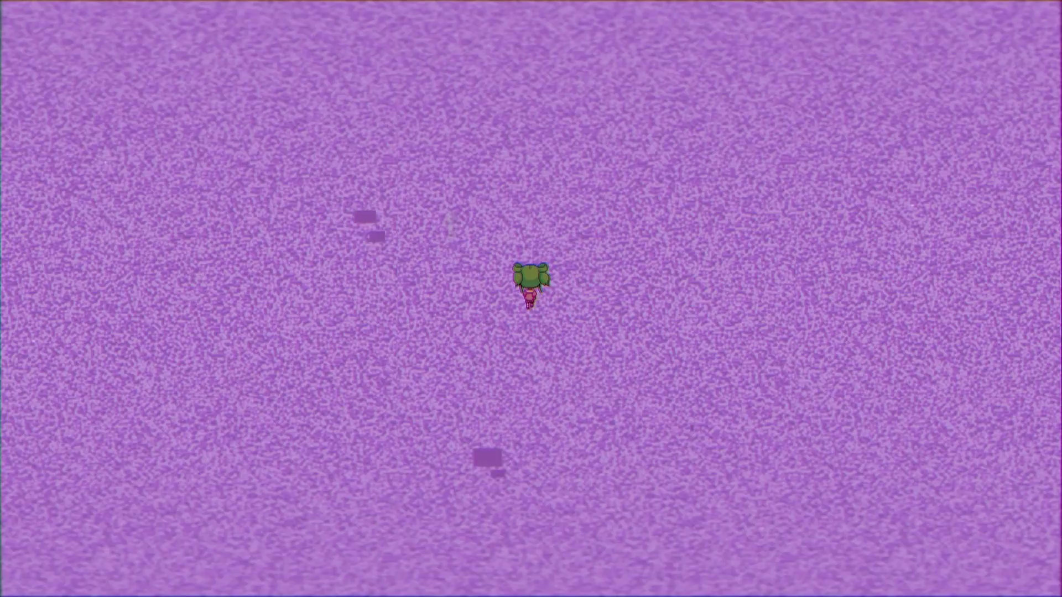
- Walk the character up the purple noise map, where faint arrows appear only at close range
{"action": "key", "text": "Up"}
{"action": "key", "text": "Up"}
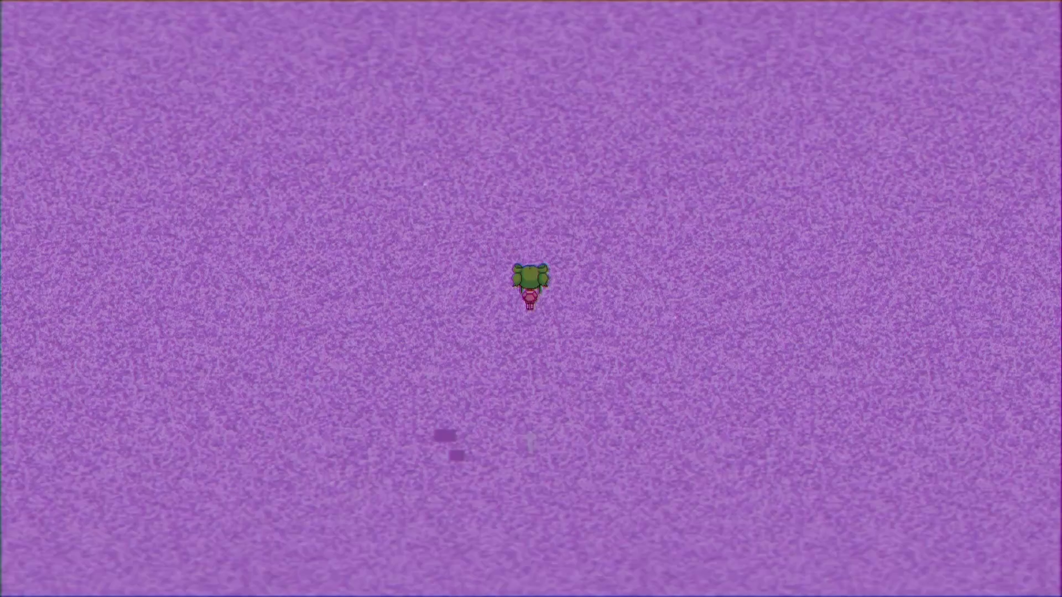